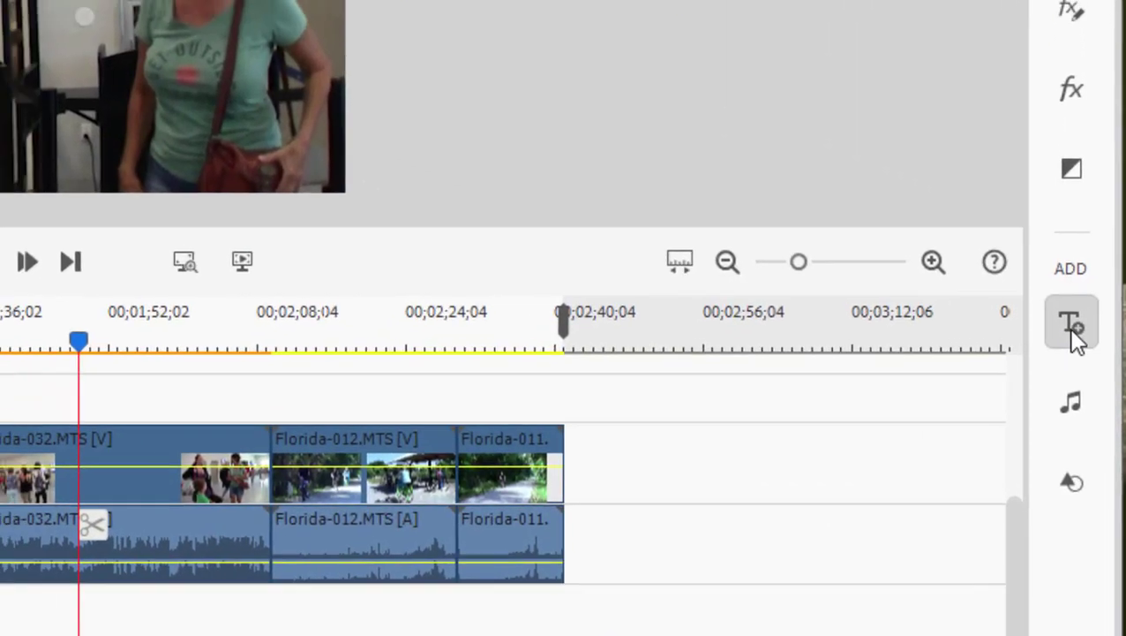
# Open the title templates and choose the Classic Titles > General category.
pyautogui.click(1072, 316)
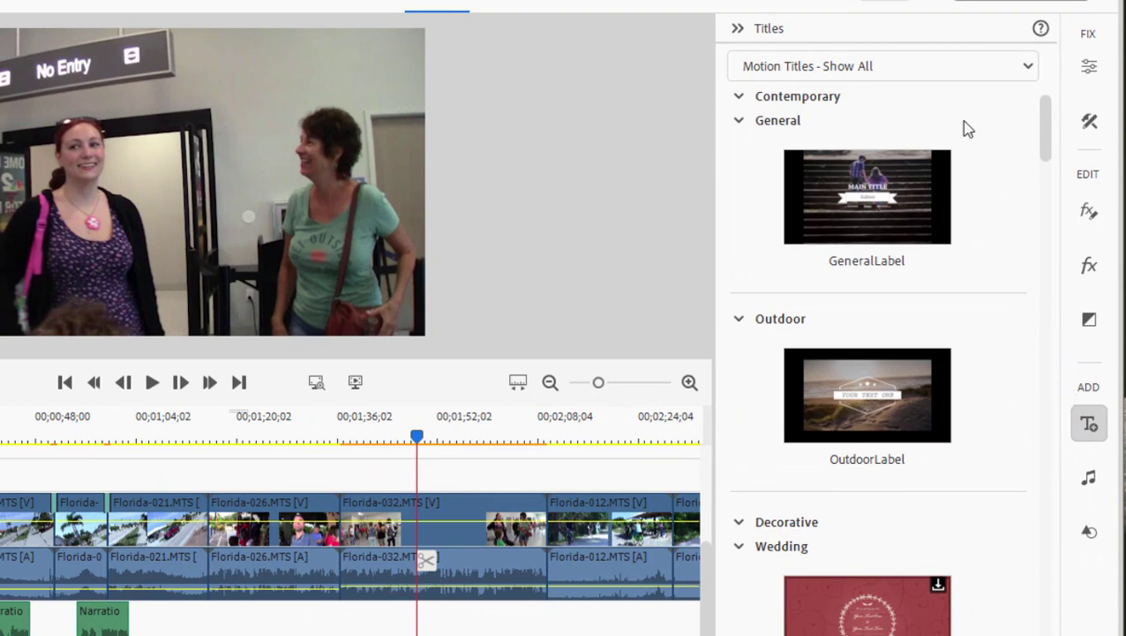
pyautogui.click(838, 73)
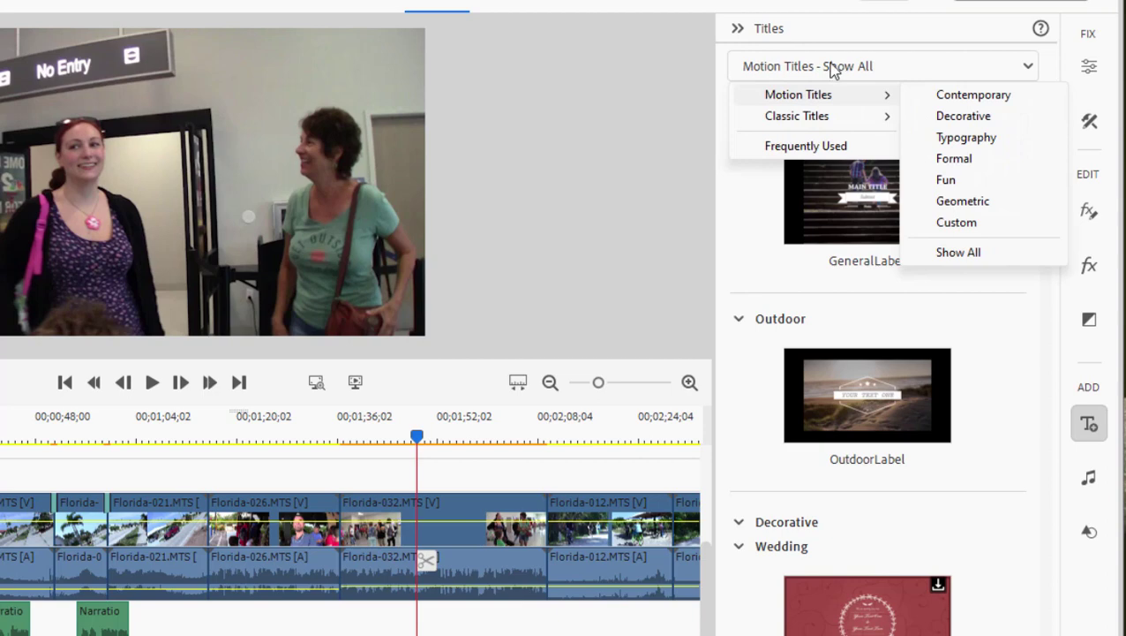
pyautogui.moveTo(827, 121)
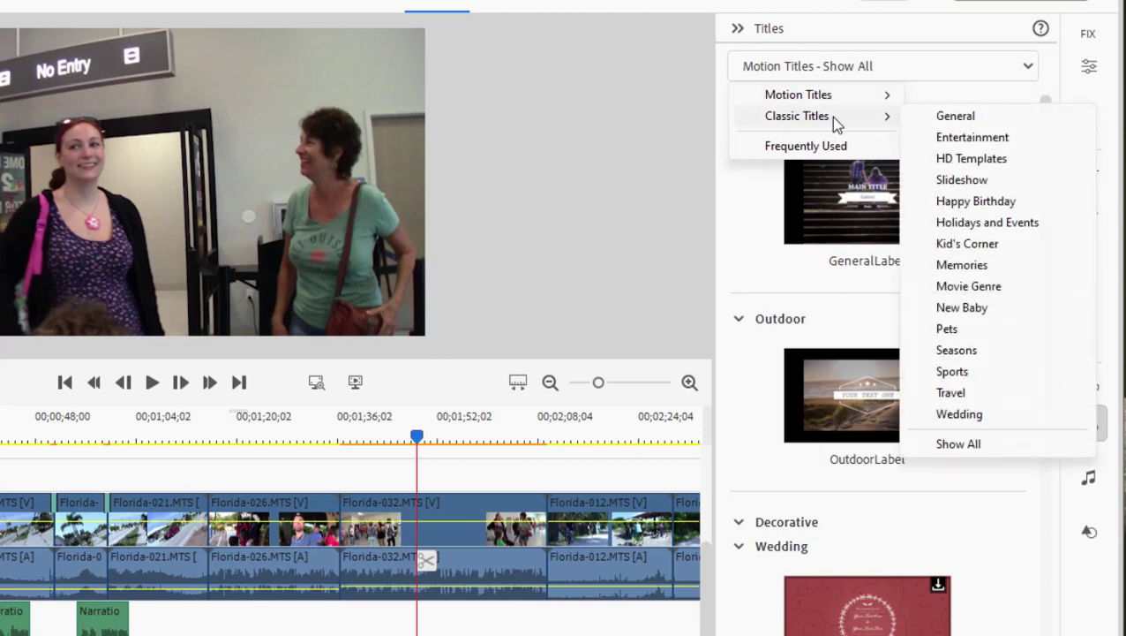
pyautogui.click(954, 124)
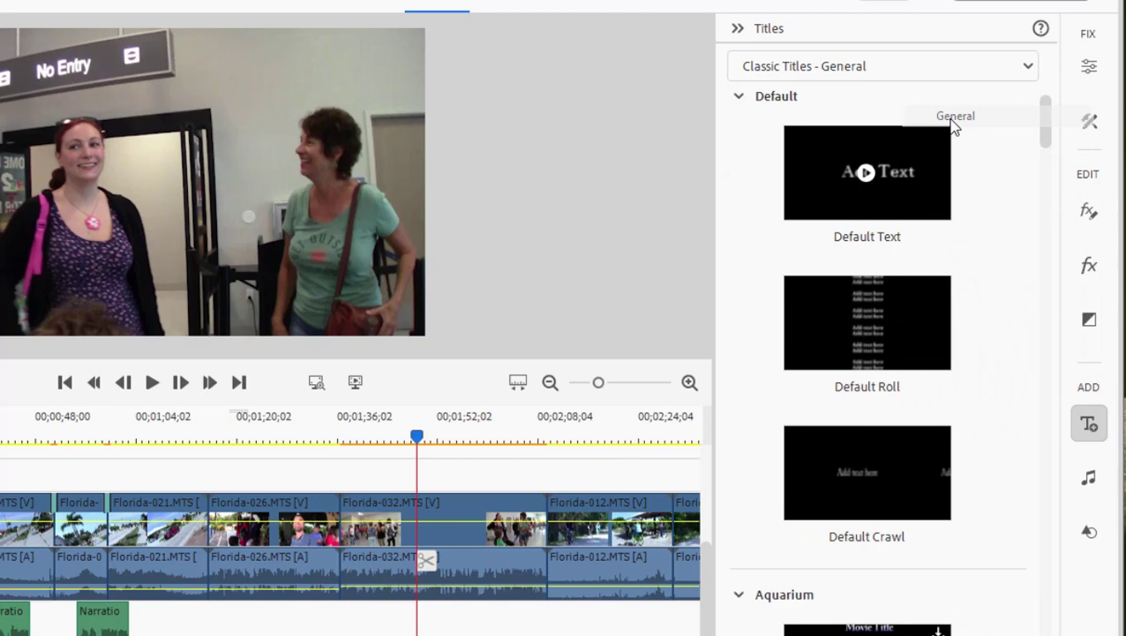
# Browse the General templates such as fun_frame, fun_lower3rd and fun_title.
pyautogui.moveTo(1049, 130); pyautogui.dragTo(1031, 334)
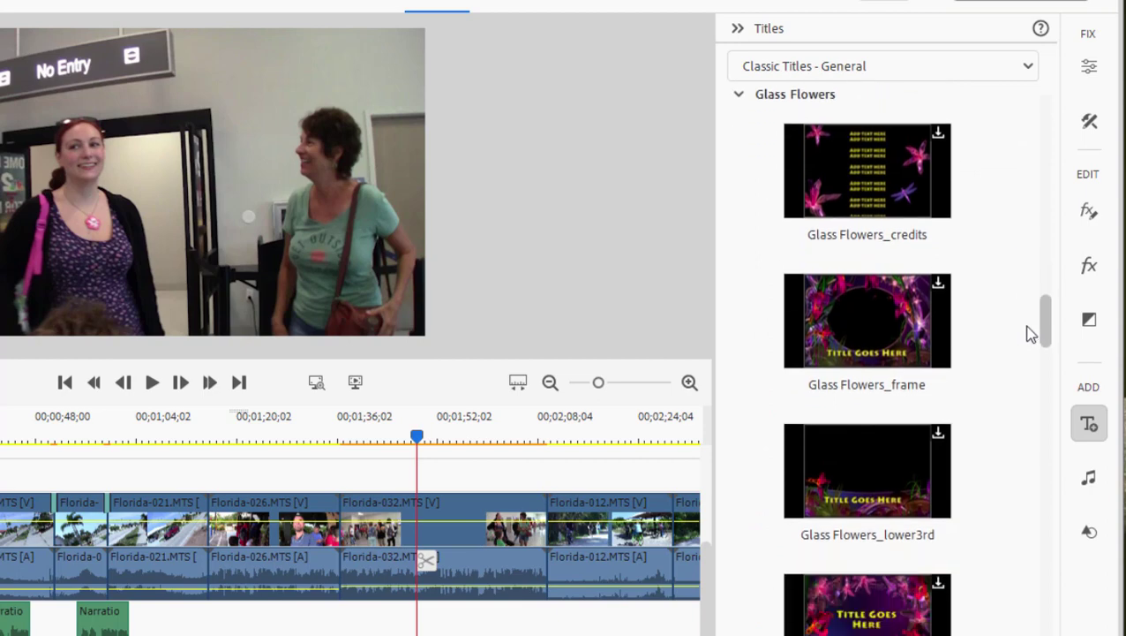
pyautogui.scroll(-1, 1031, 333)
pyautogui.scroll(1, 1029, 336)
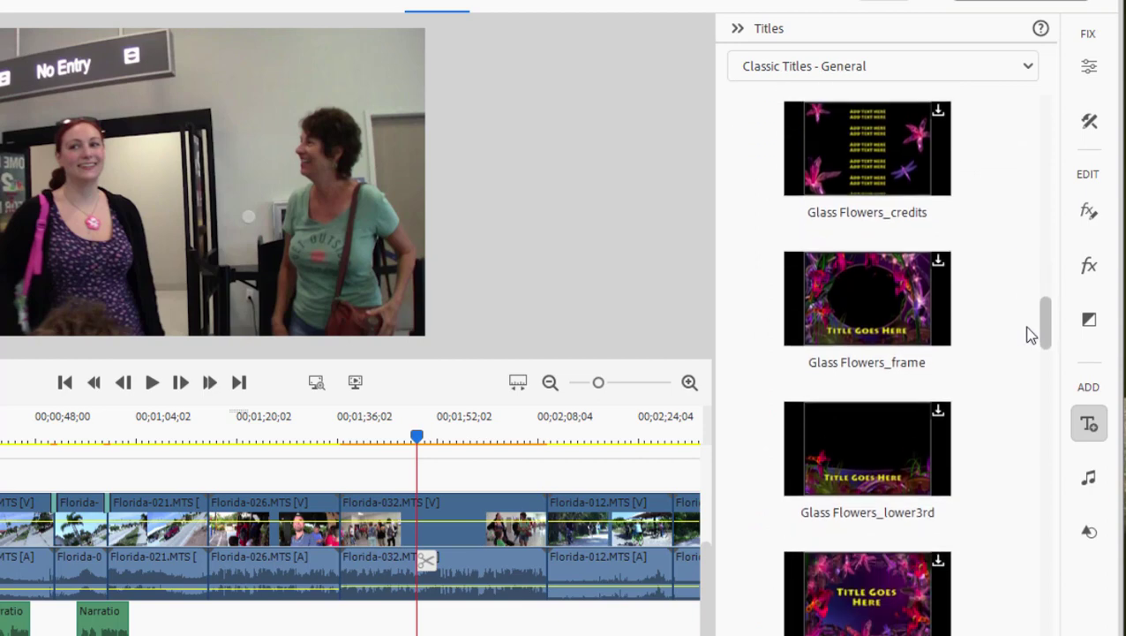
pyautogui.moveTo(885, 165)
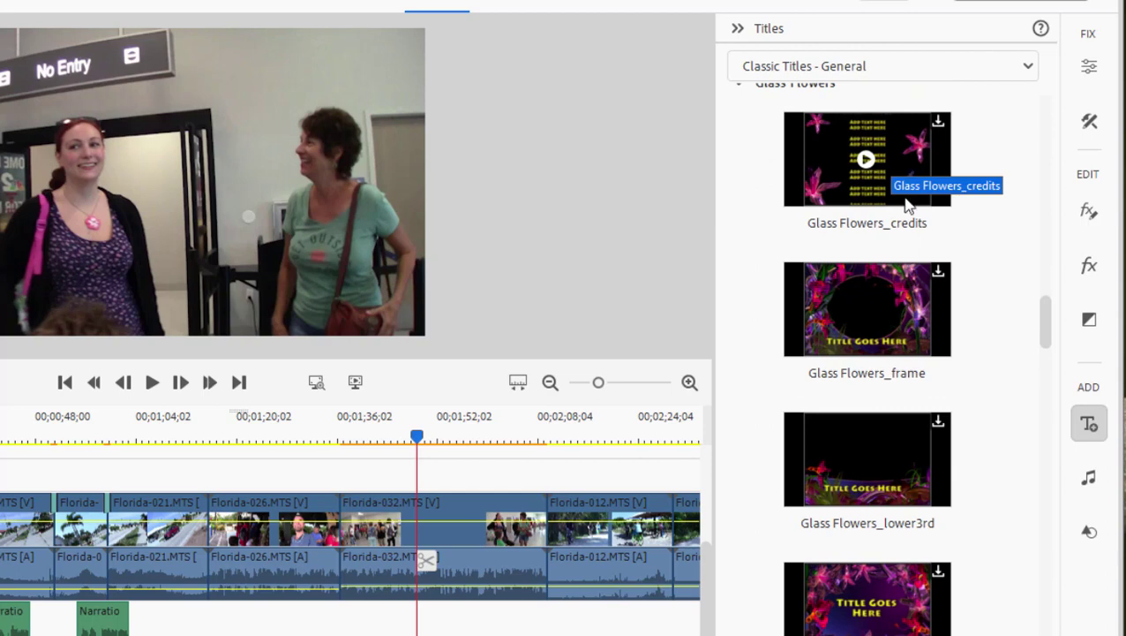
pyautogui.moveTo(896, 301)
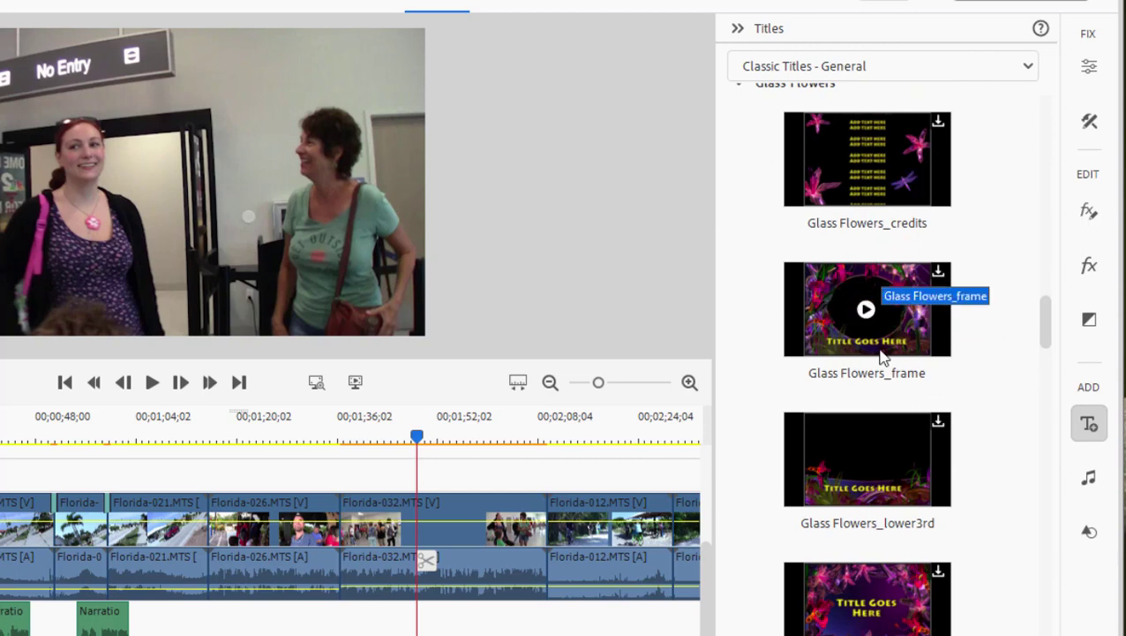
pyautogui.moveTo(898, 499)
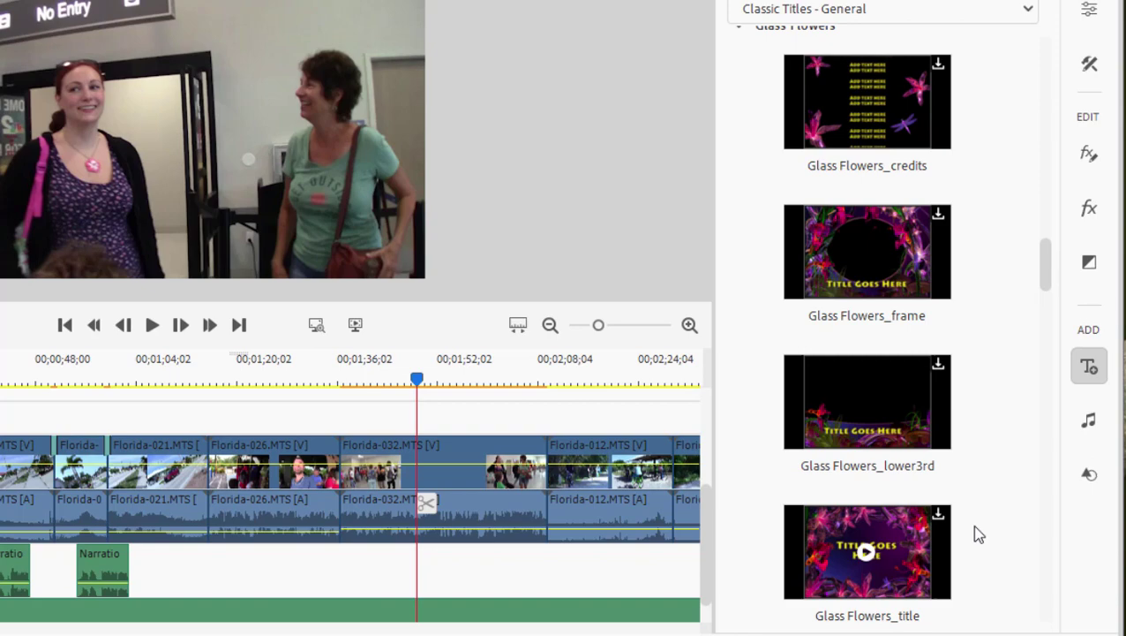
pyautogui.scroll(-1, 1031, 293)
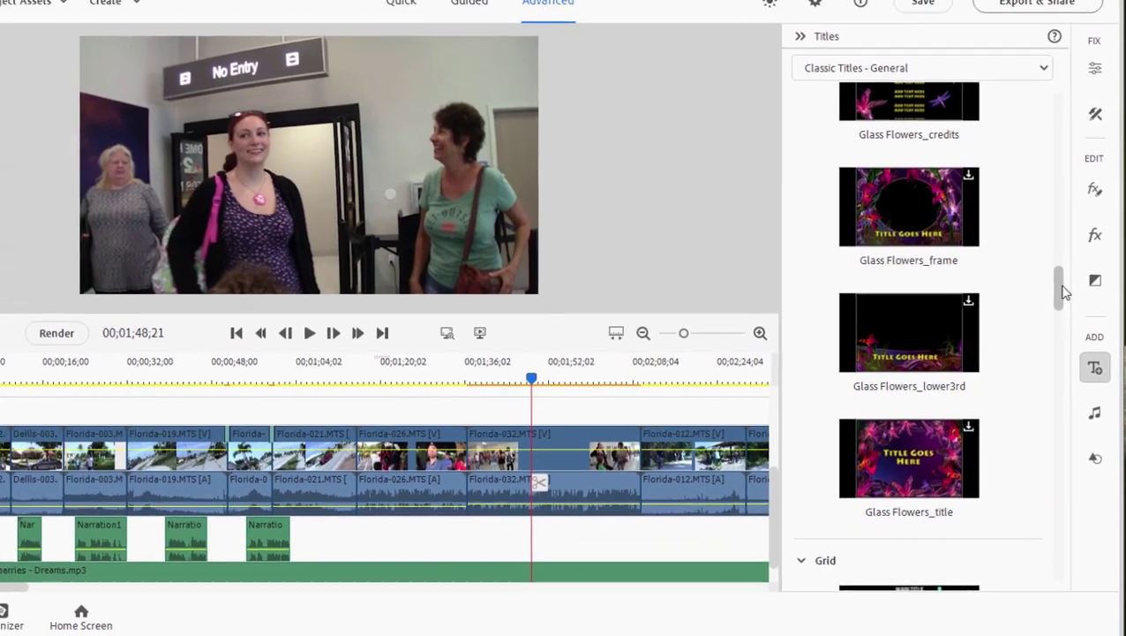
pyautogui.scroll(-2, 1052, 296)
pyautogui.moveTo(1072, 318); pyautogui.dragTo(1059, 267)
pyautogui.moveTo(993, 146)
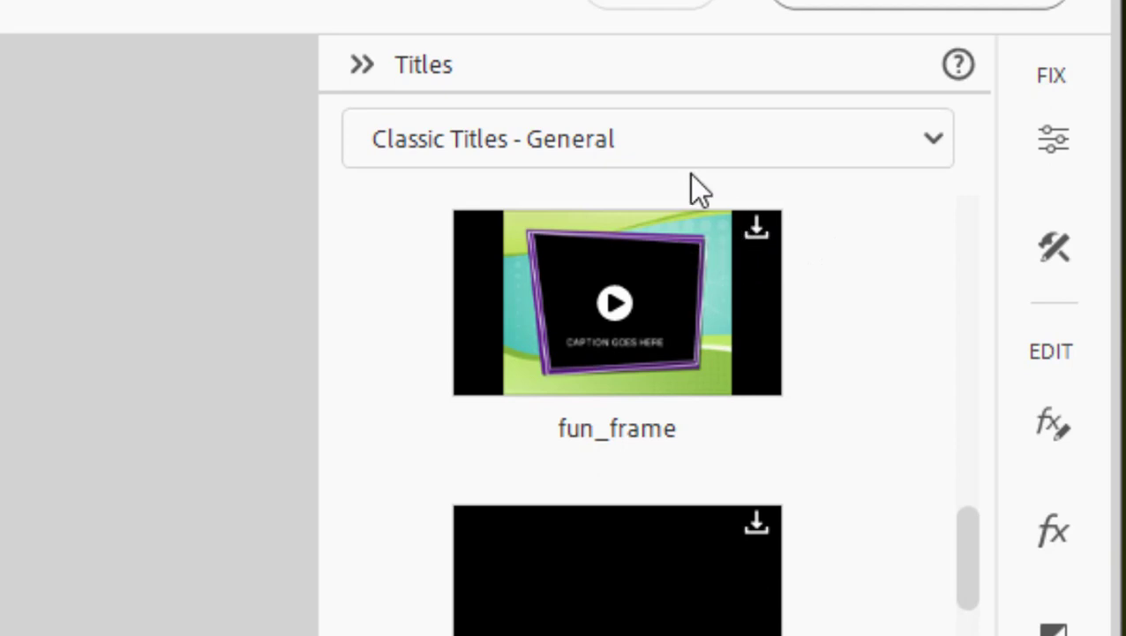
# Switch the category to Motion Titles > Contemporary, then close the Titles panel.
pyautogui.click(623, 151)
pyautogui.moveTo(527, 180)
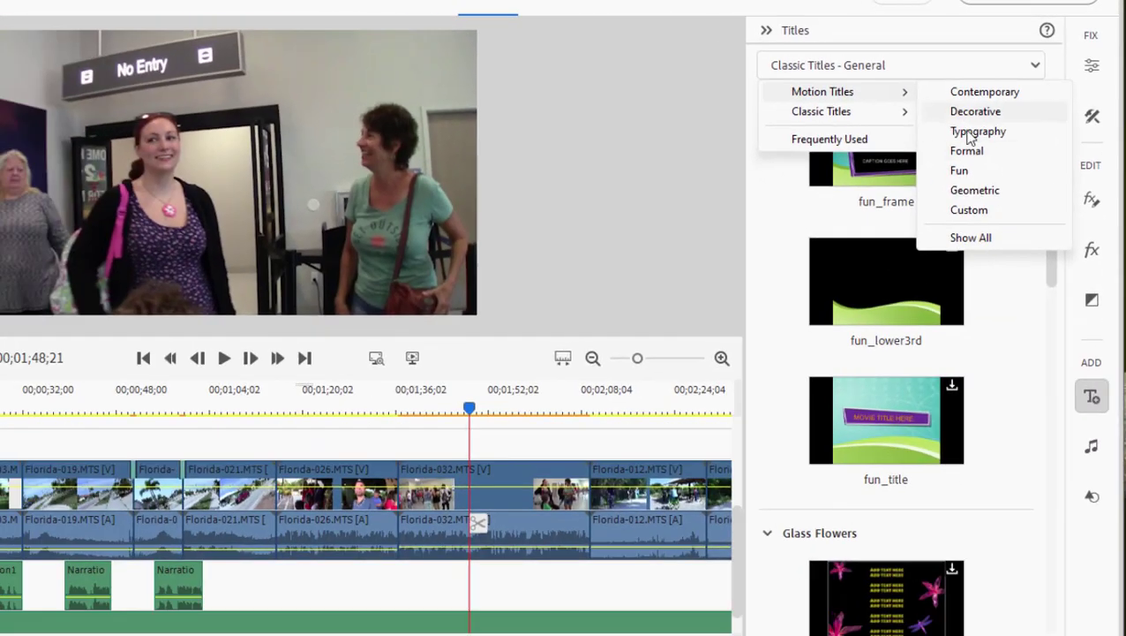
pyautogui.click(830, 192)
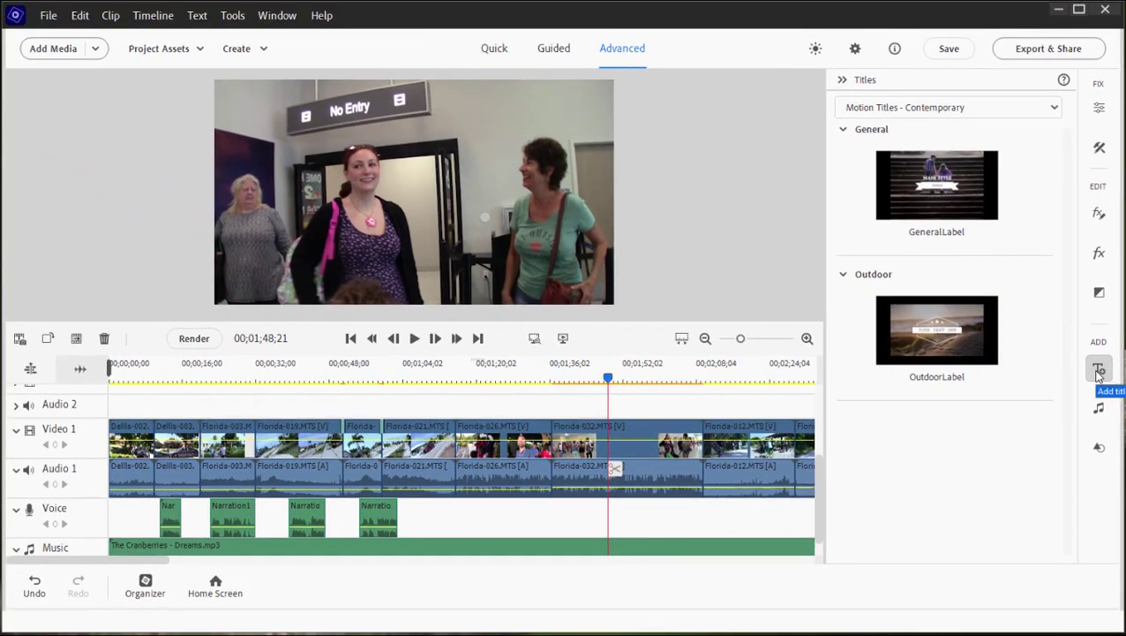
pyautogui.click(1091, 399)
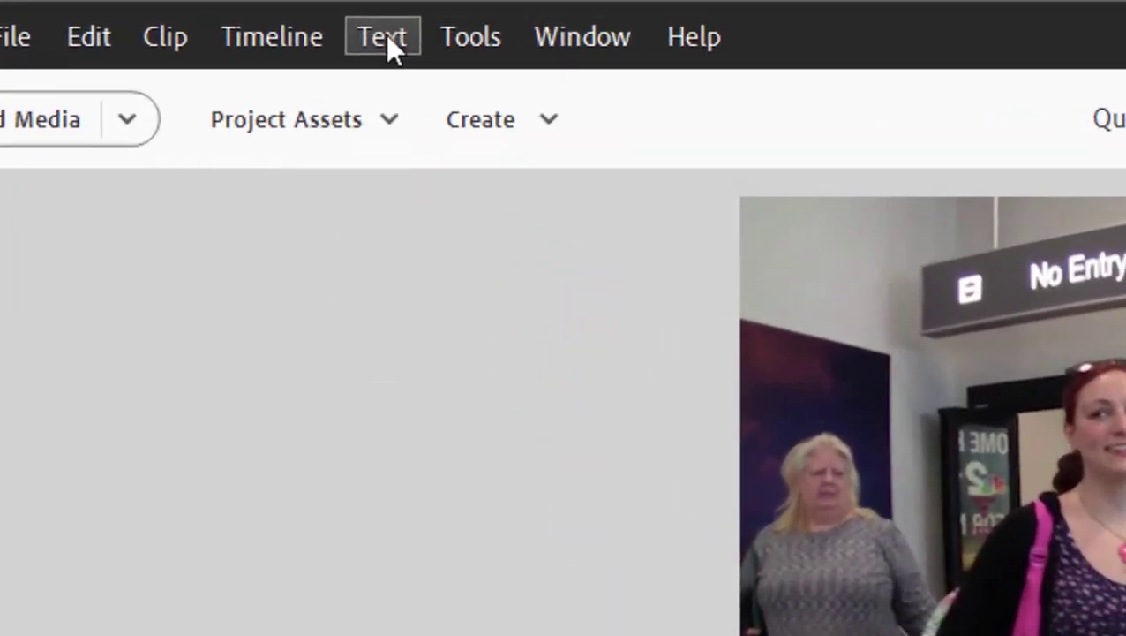
# Add a Default Text 'Add Text' title (Title 05) at 00;01;48;21 from the Text menu.
pyautogui.click(386, 36)
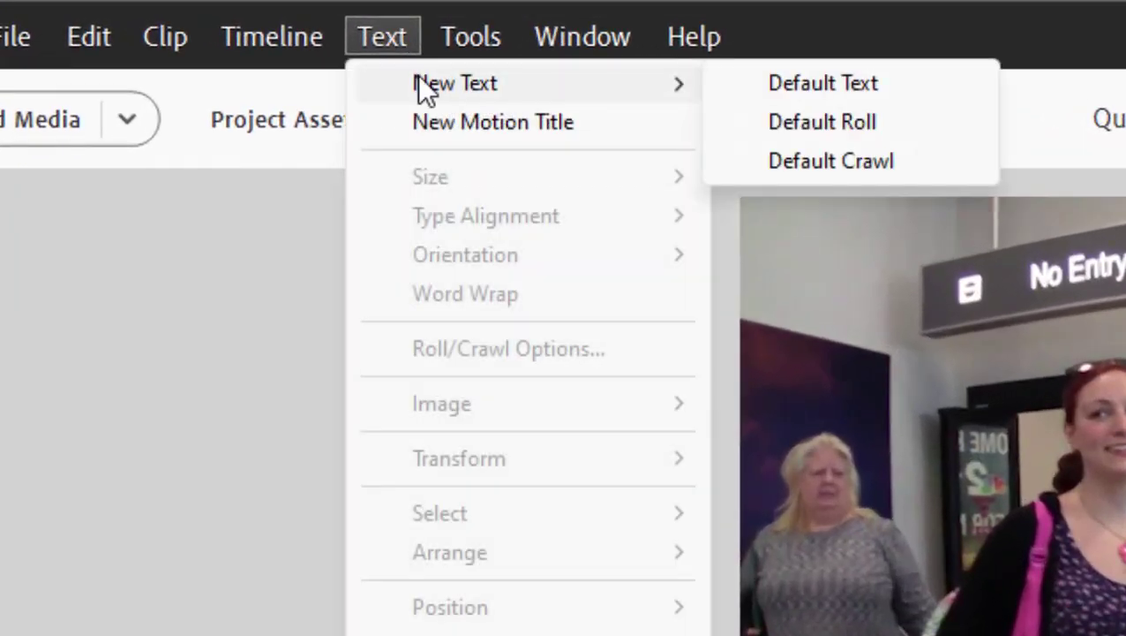
pyautogui.moveTo(711, 83)
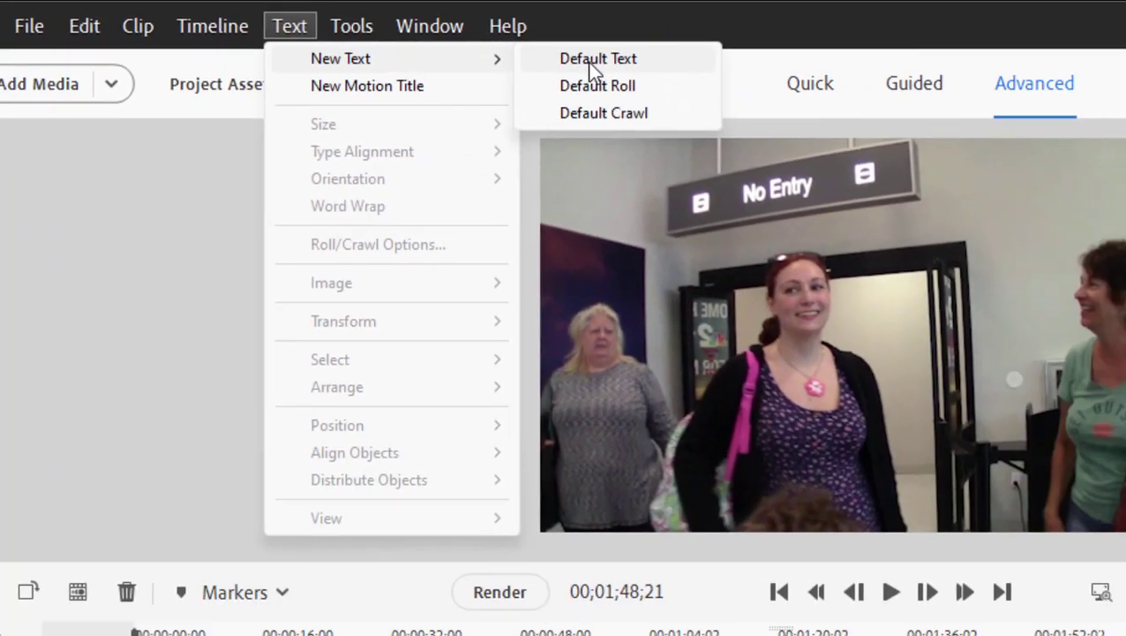
pyautogui.press('Escape')
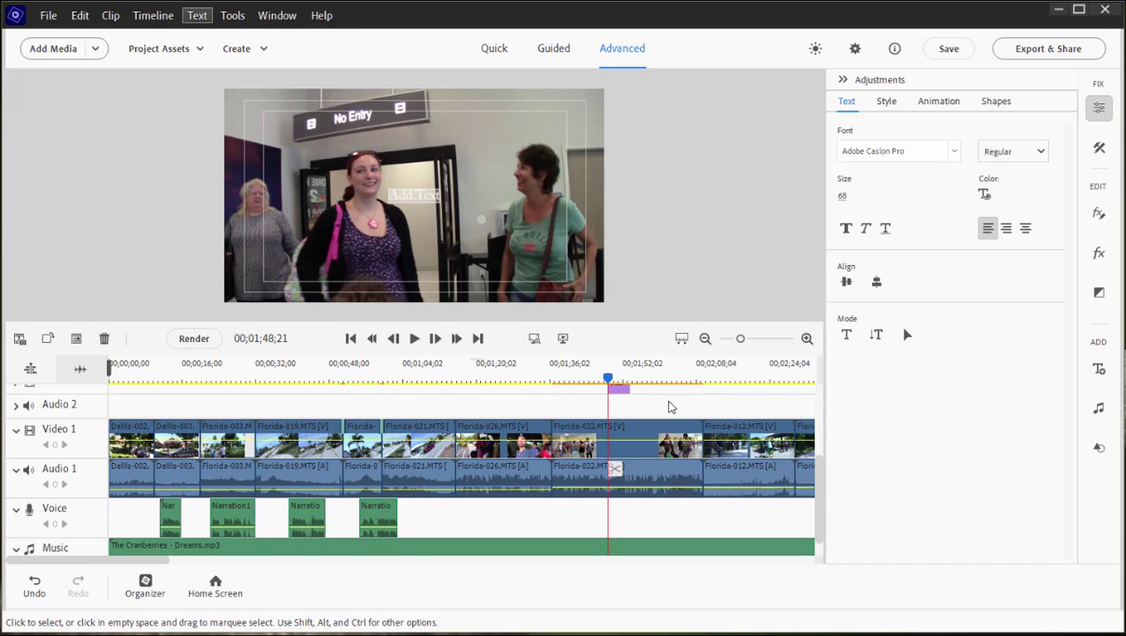
# Replace the Video 2 title's 'Add Text' placeholder with 'The Airport'.
pyautogui.click(658, 413)
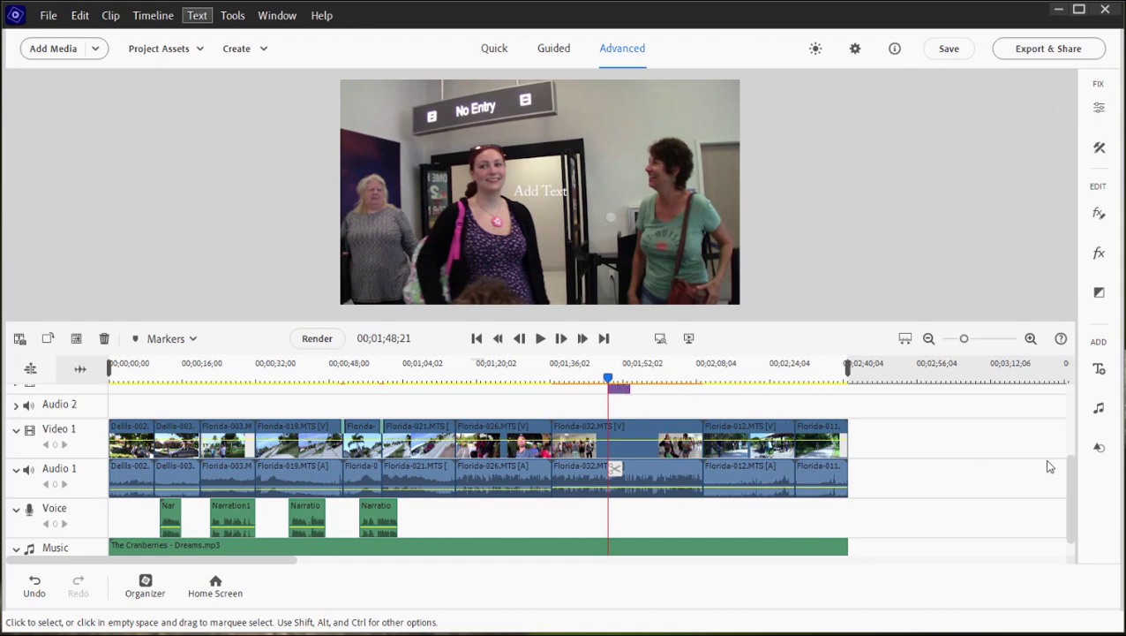
pyautogui.scroll(1, 1075, 466)
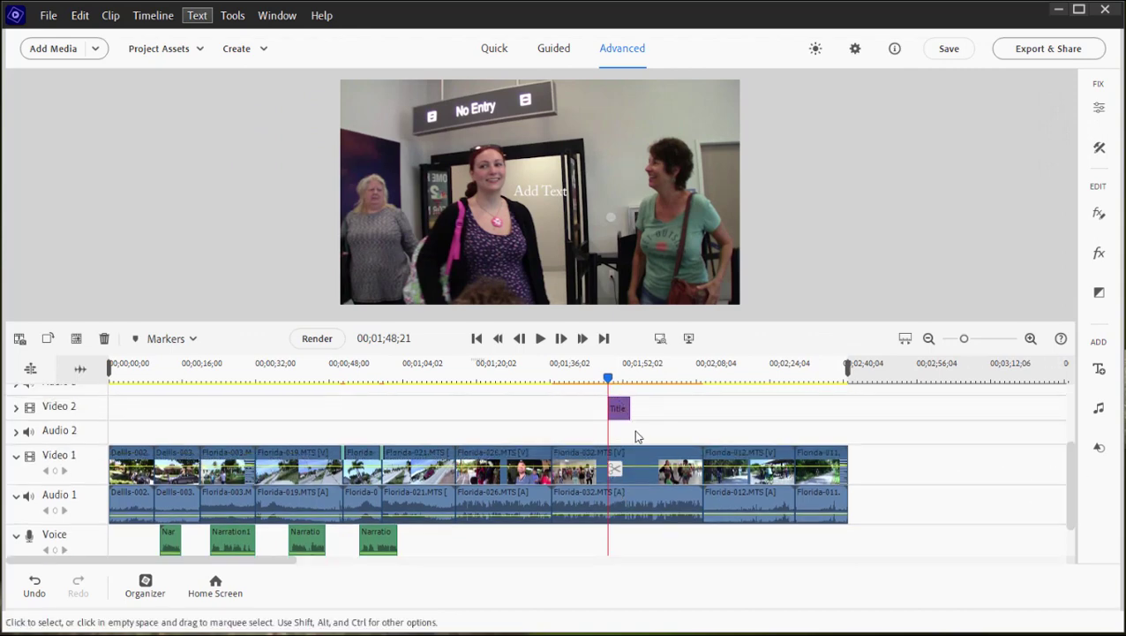
pyautogui.doubleClick(622, 411)
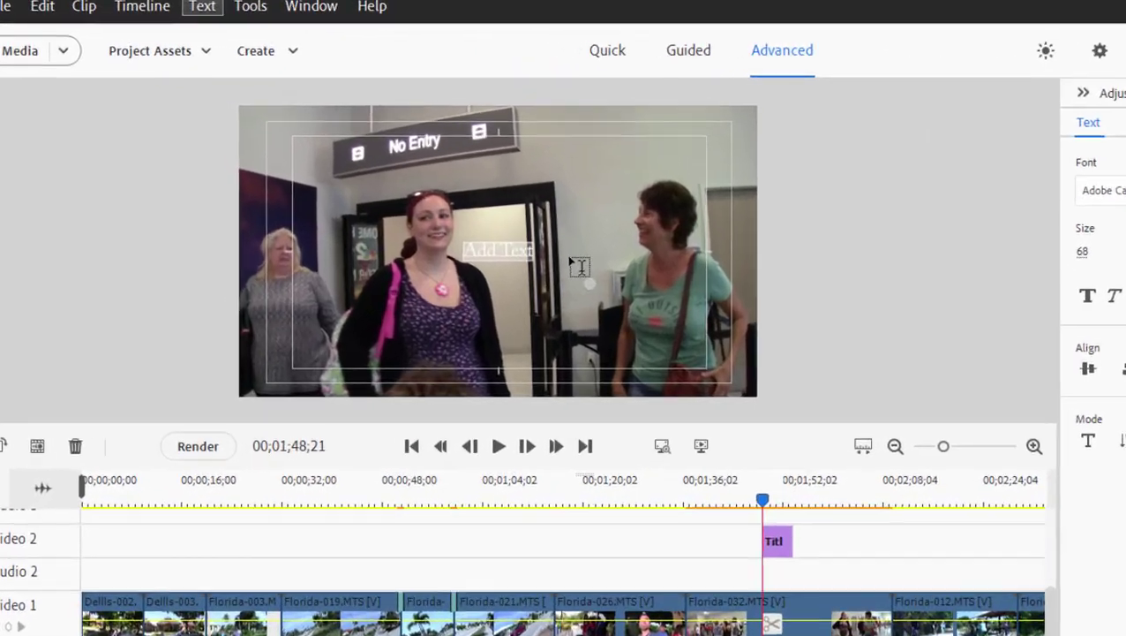
pyautogui.write('The Airpor')
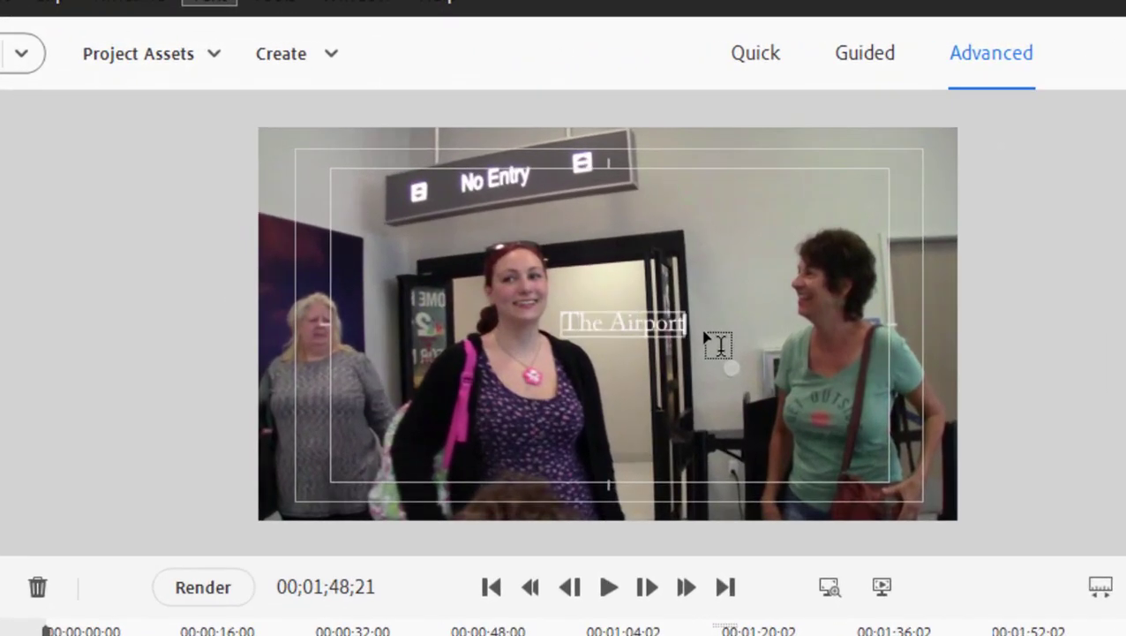
pyautogui.write('t')
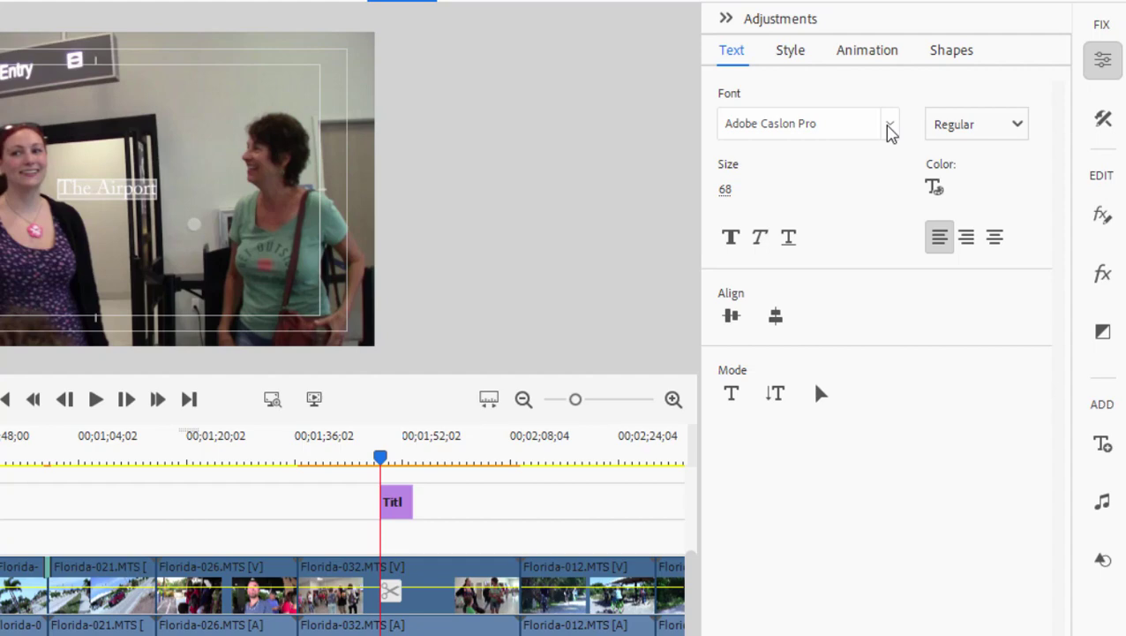
# Set the title font to Autumn and the text size to 130.
pyautogui.click(890, 128)
pyautogui.click(929, 382)
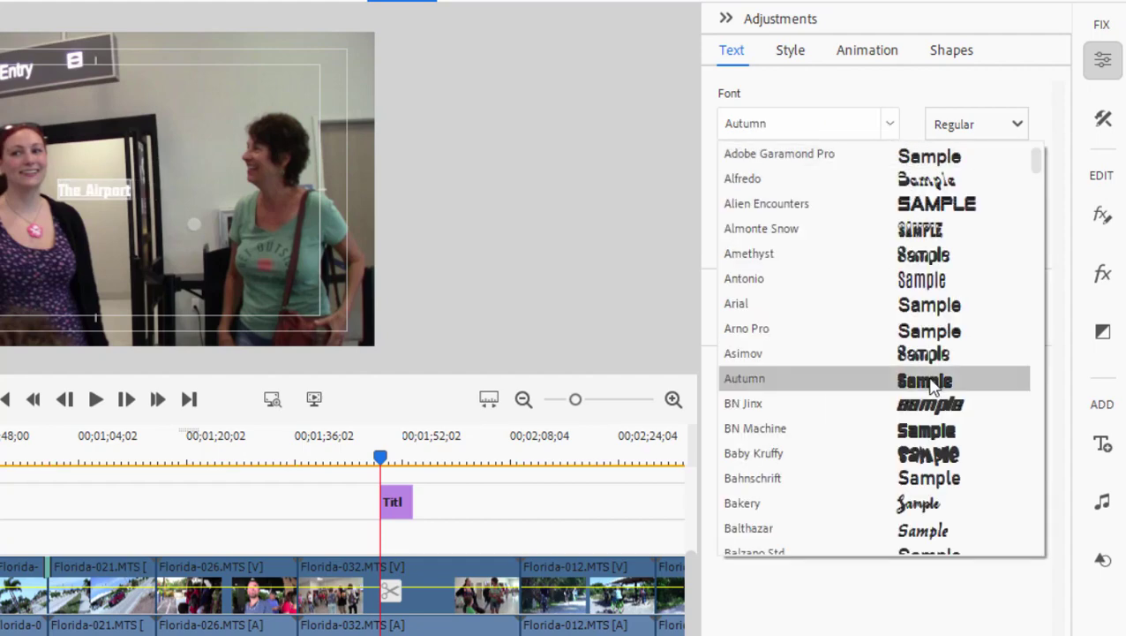
pyautogui.click(861, 93)
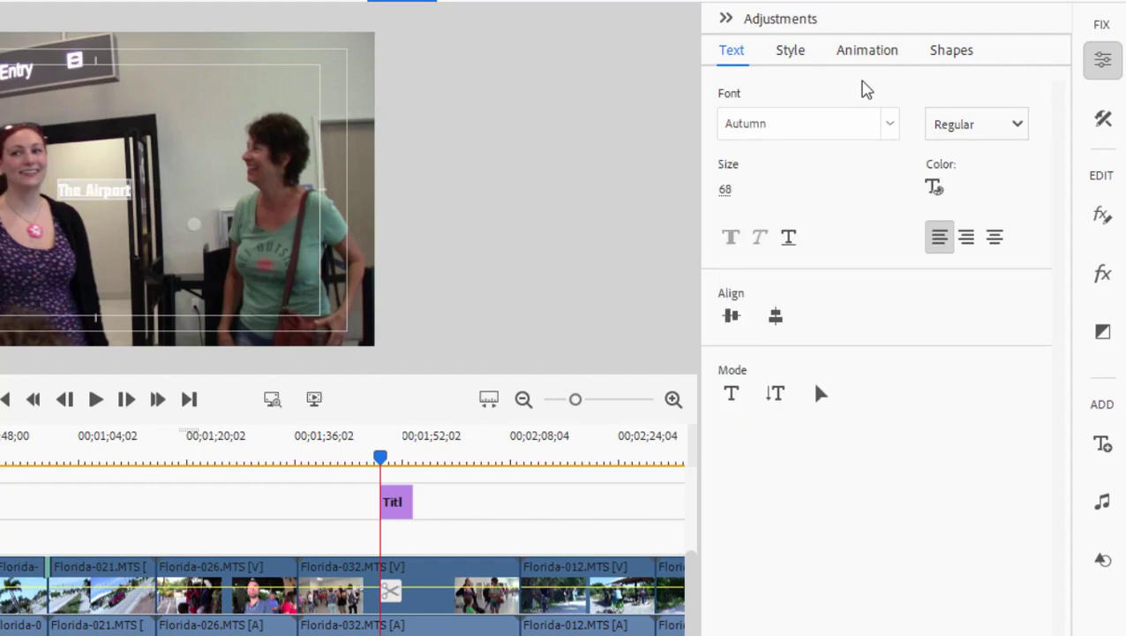
pyautogui.click(727, 189)
pyautogui.write('80')
pyautogui.press('Return')
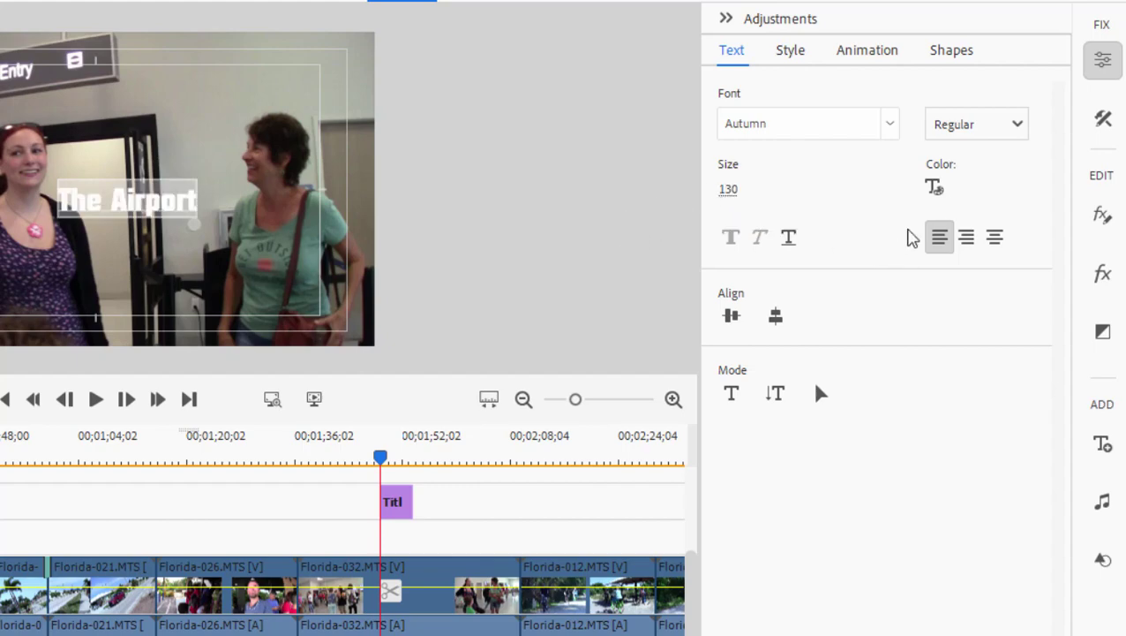
# Color the title text green (R 32, G 133, B 40).
pyautogui.click(936, 188)
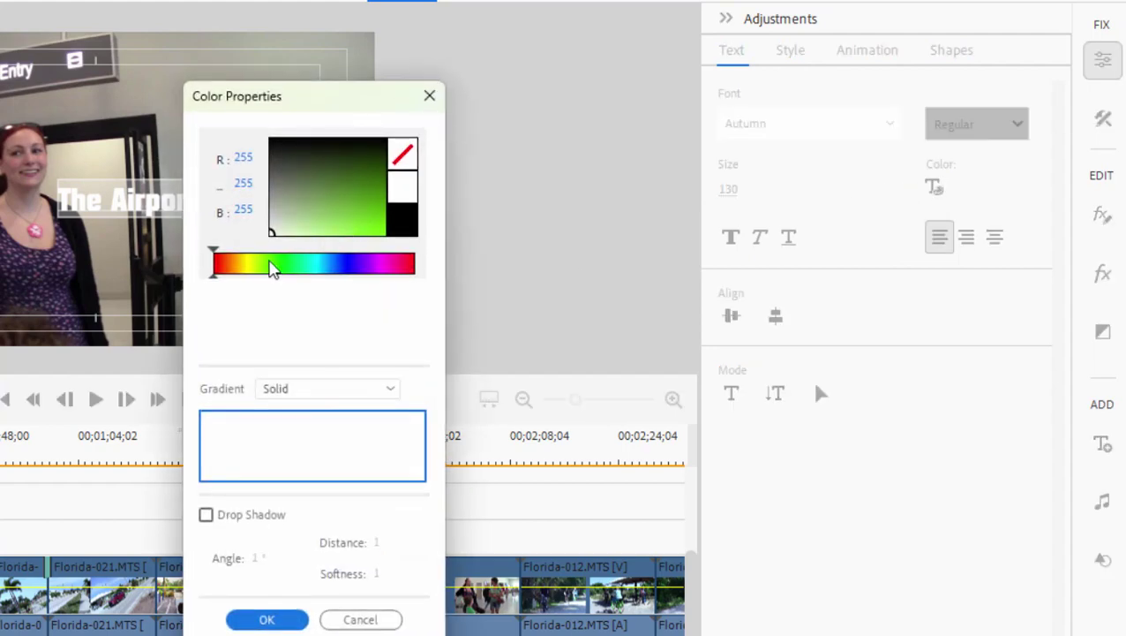
pyautogui.click(241, 267)
pyautogui.click(282, 265)
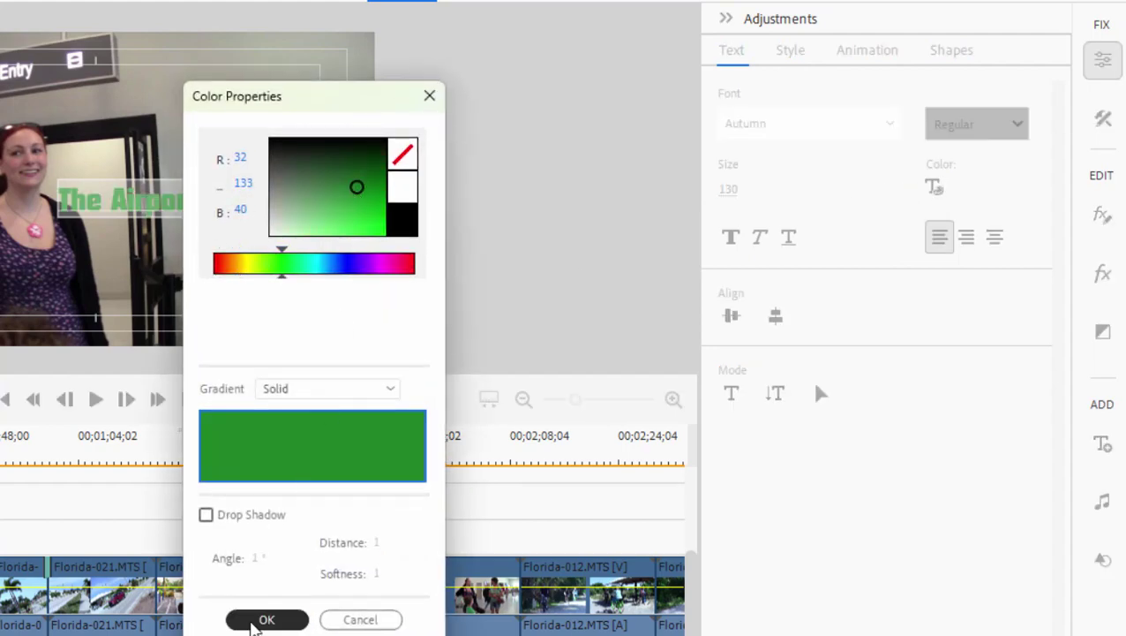
pyautogui.click(265, 620)
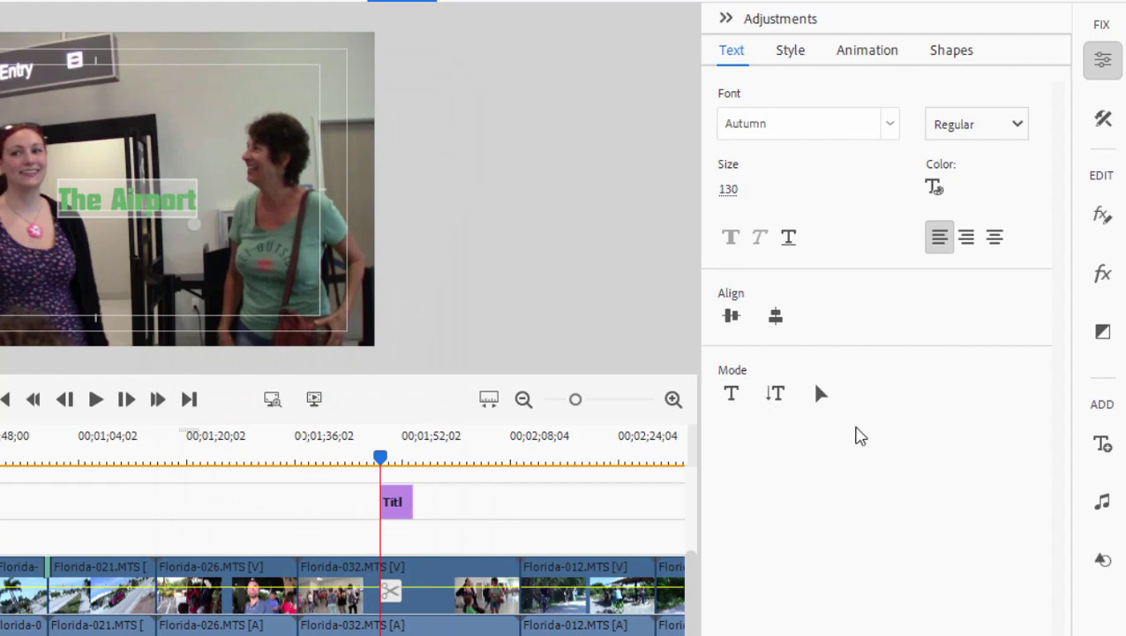
# Drag 'The Airport' lower in the frame and show the Animation presets.
pyautogui.click(820, 395)
pyautogui.moveTo(124, 197); pyautogui.dragTo(134, 248)
pyautogui.click(797, 53)
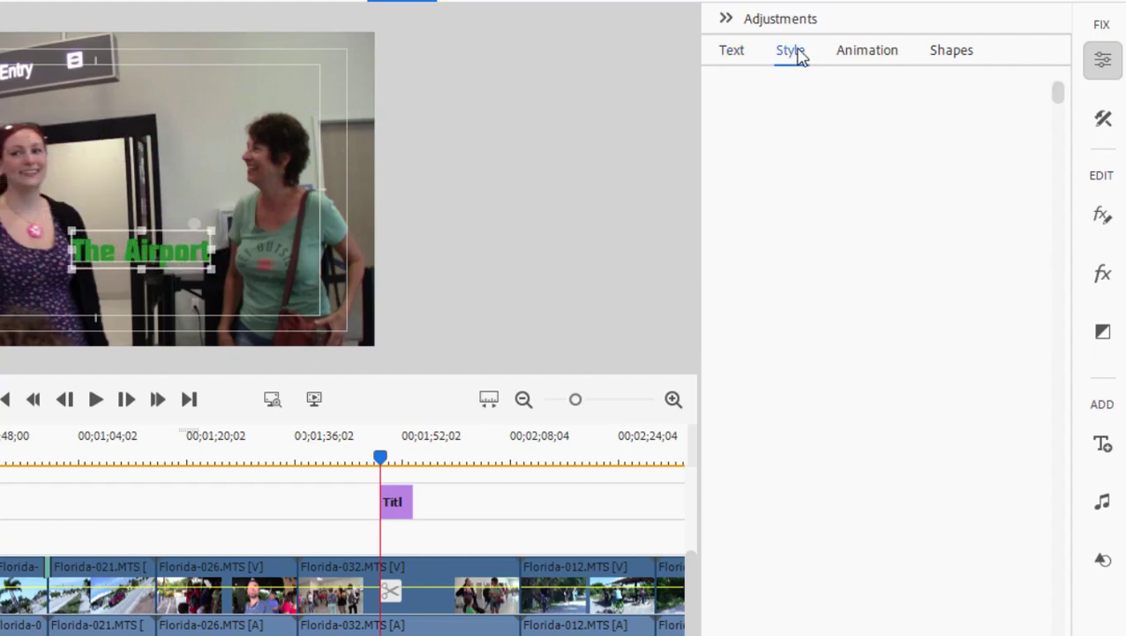
pyautogui.moveTo(1057, 91); pyautogui.dragTo(1064, 135)
pyautogui.moveTo(1058, 198); pyautogui.dragTo(1081, 63)
pyautogui.click(868, 53)
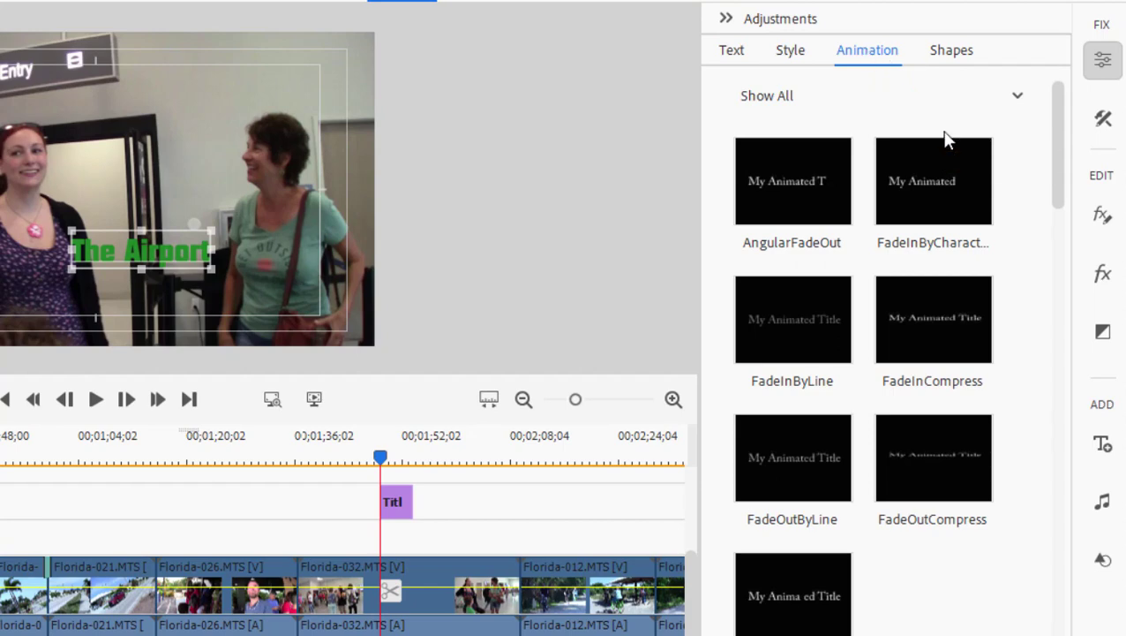
# Show the Shapes options (rectangle, ellipse, rounded rectangle, line) in the Adjustments panel.
pyautogui.click(955, 51)
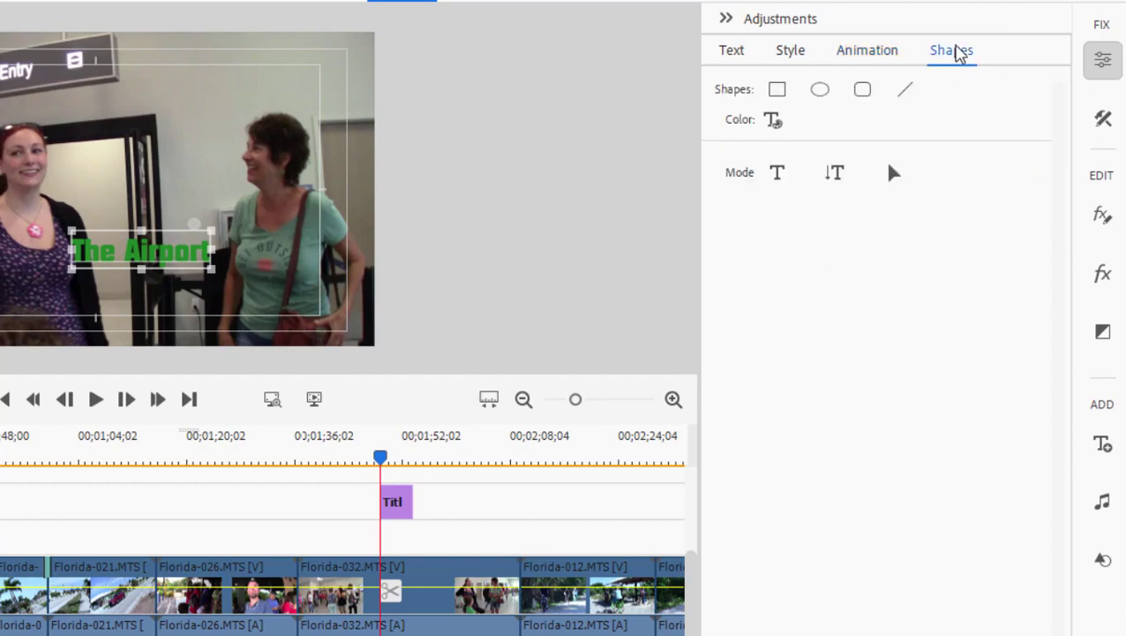